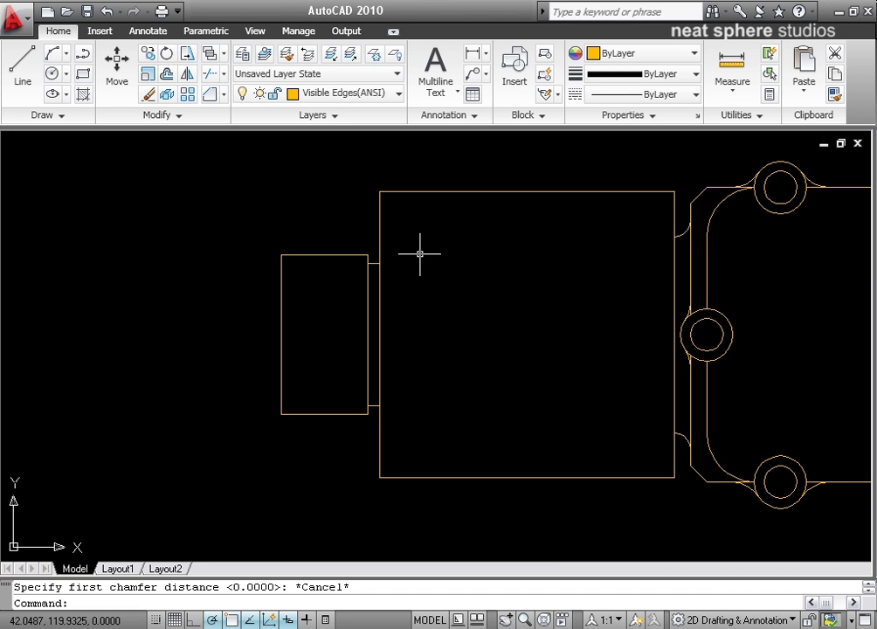
# Chamfer the upper-left corner of the small left rectangle with both chamfer distances set to 1.
pyautogui.click(224, 93)
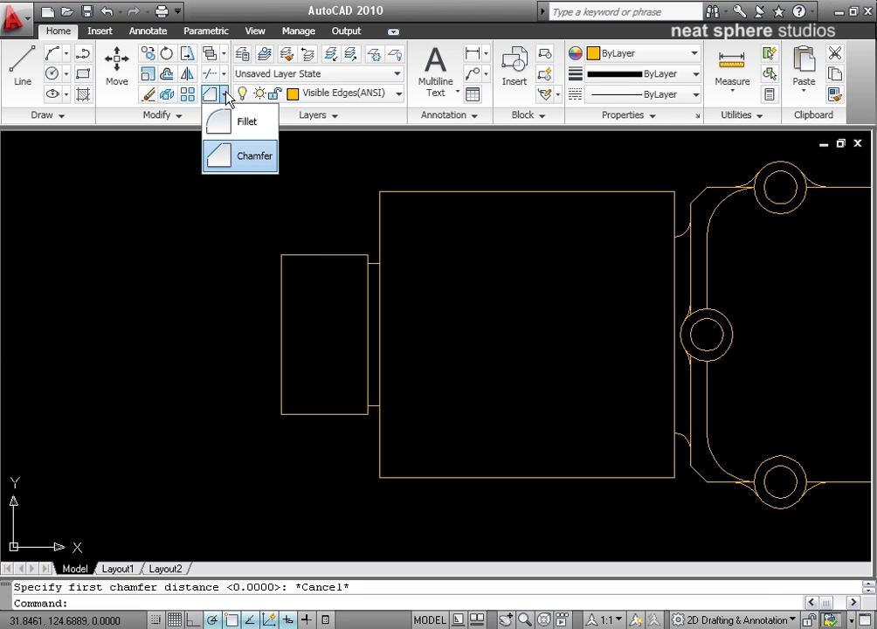
pyautogui.click(254, 159)
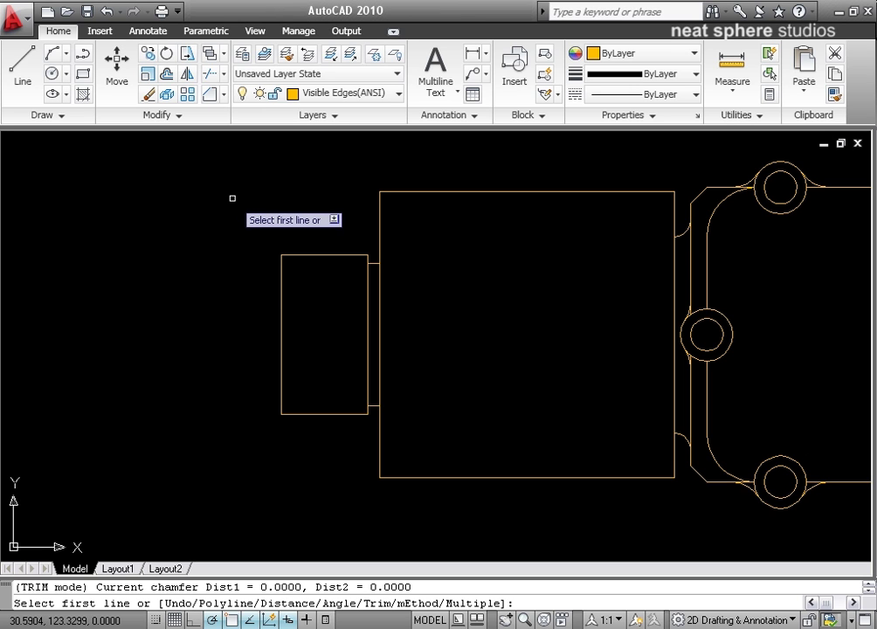
pyautogui.rightClick(238, 196)
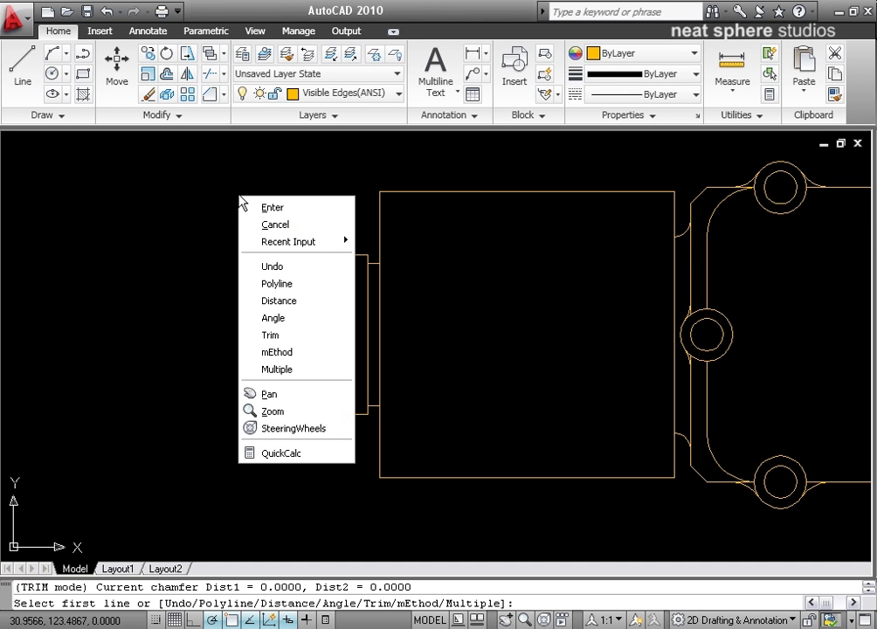
pyautogui.click(277, 304)
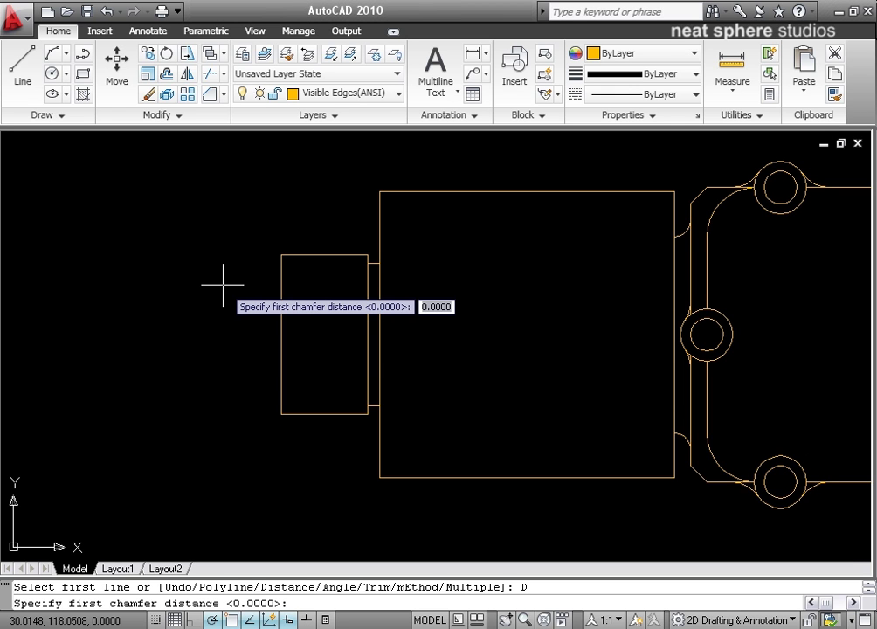
pyautogui.write('1')
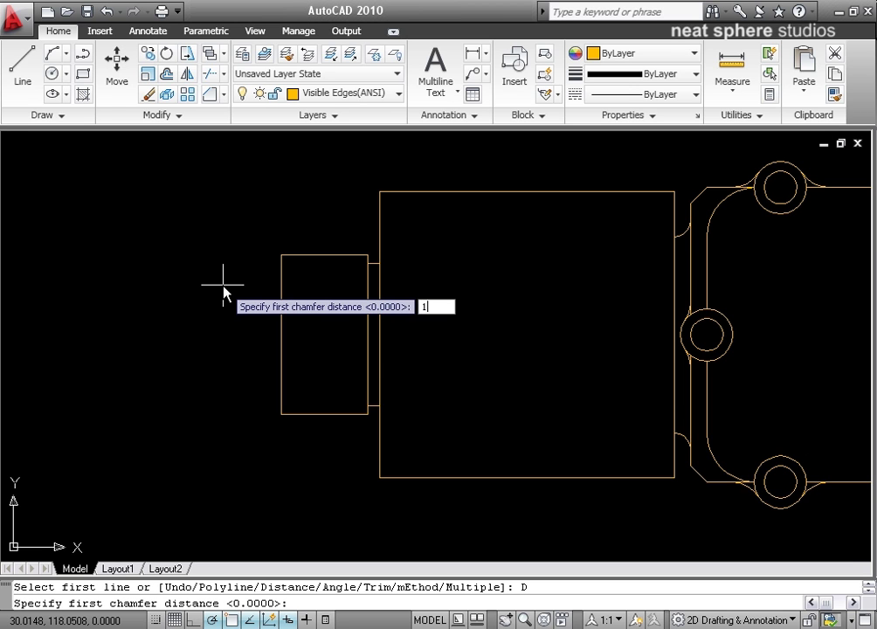
pyautogui.press('Return')
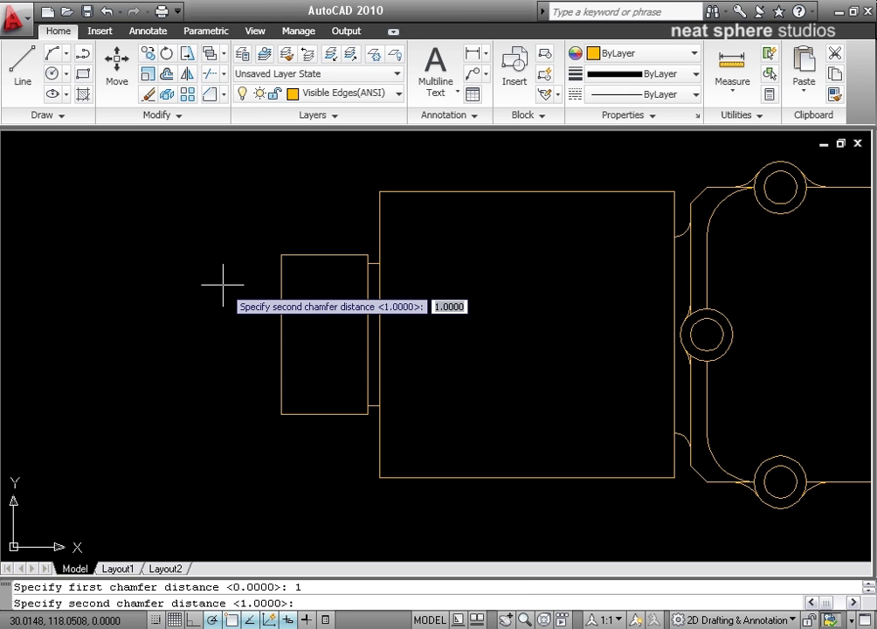
pyautogui.press('Return')
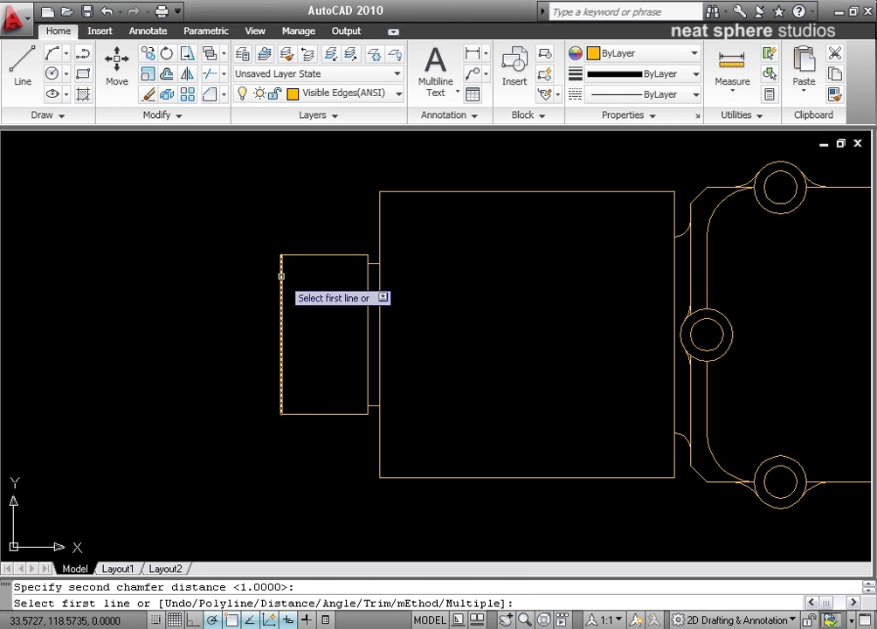
pyautogui.click(281, 276)
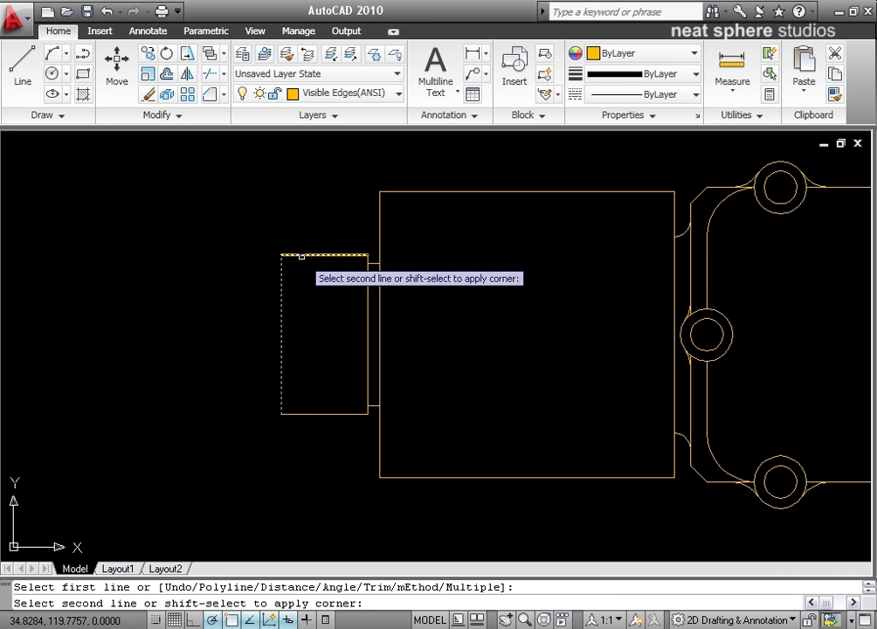
pyautogui.click(301, 256)
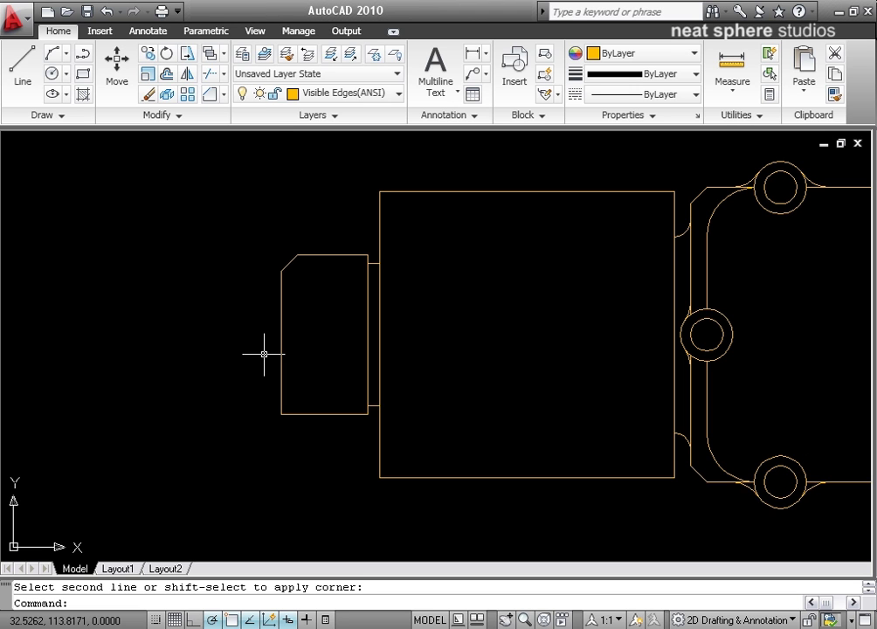
# Chamfer the upper-left corner of the large left rectangle with distances of 2 along the left edge and 1 along the top edge.
pyautogui.click(224, 94)
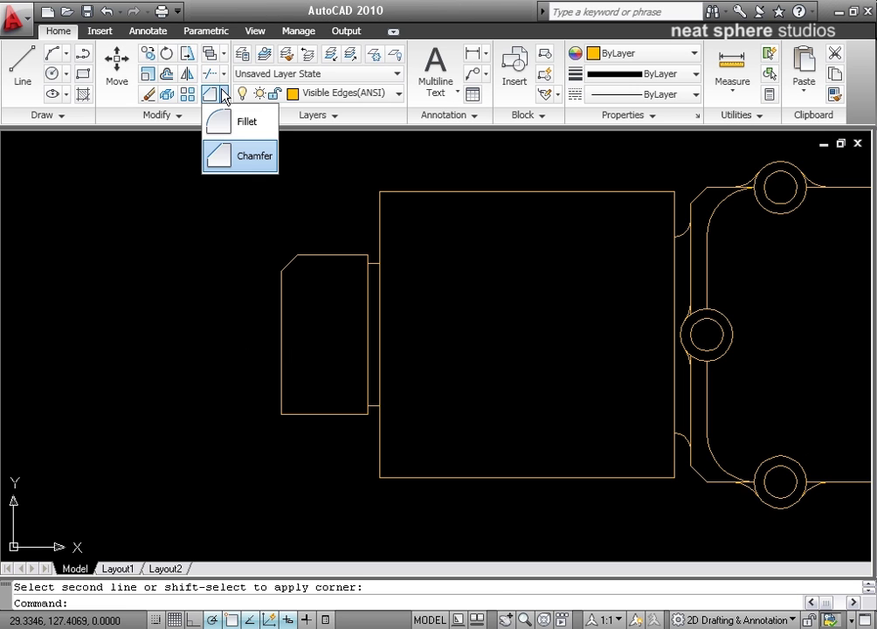
pyautogui.click(241, 157)
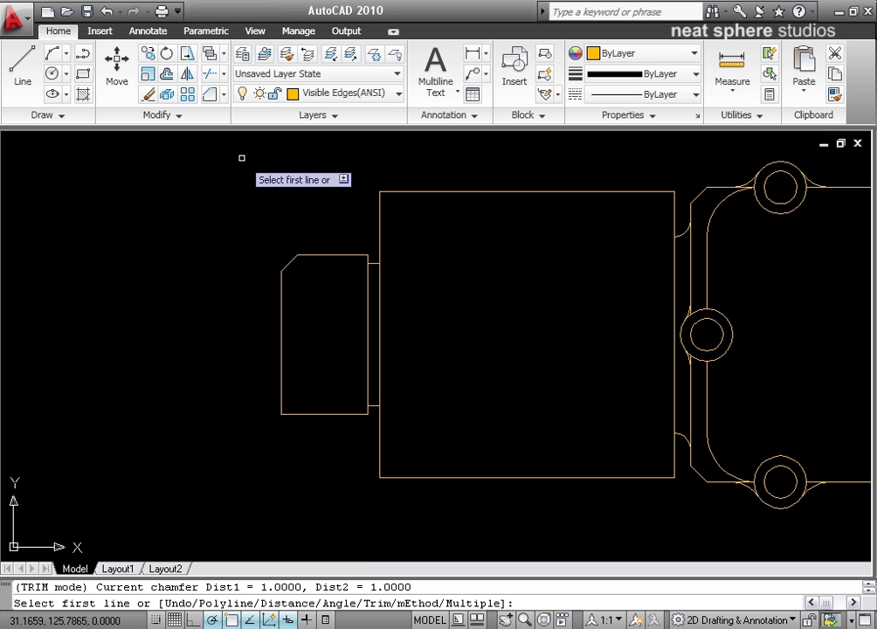
pyautogui.rightClick(246, 322)
pyautogui.click(288, 423)
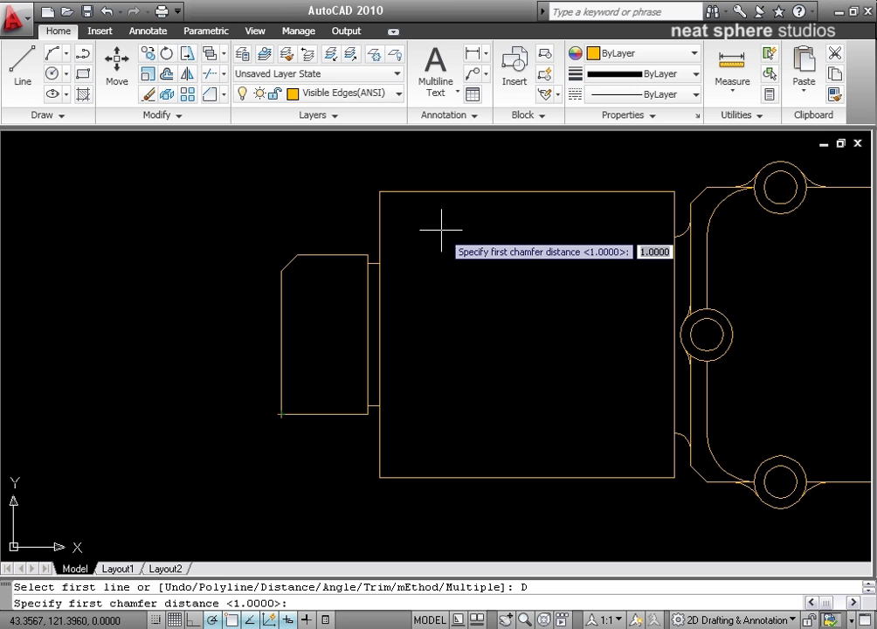
pyautogui.write('2')
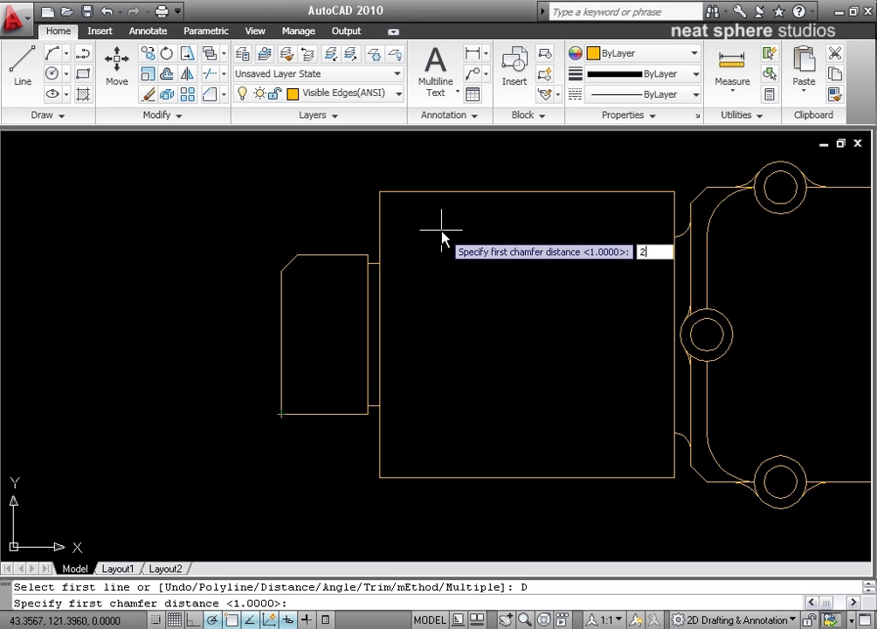
pyautogui.press('Return')
pyautogui.write('1')
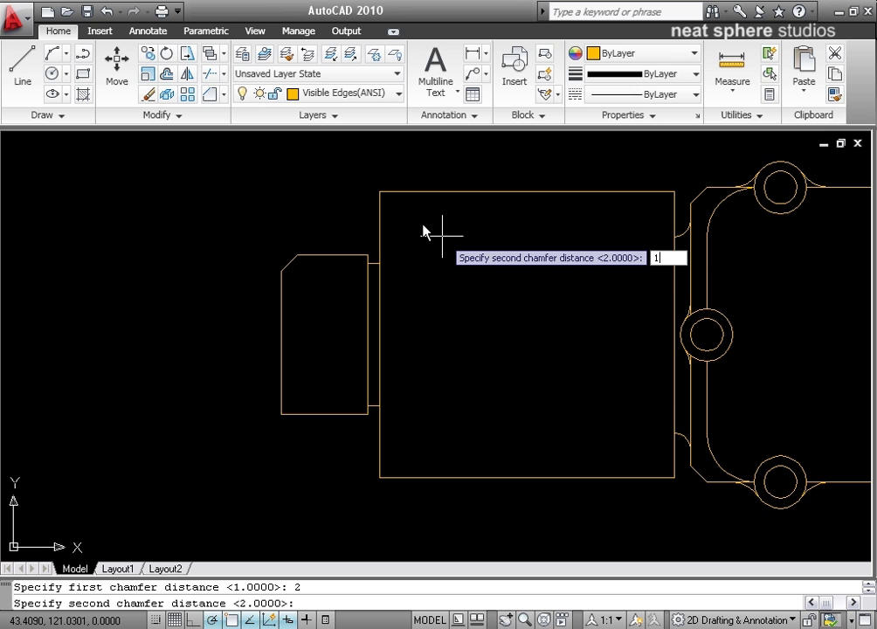
pyautogui.press('Return')
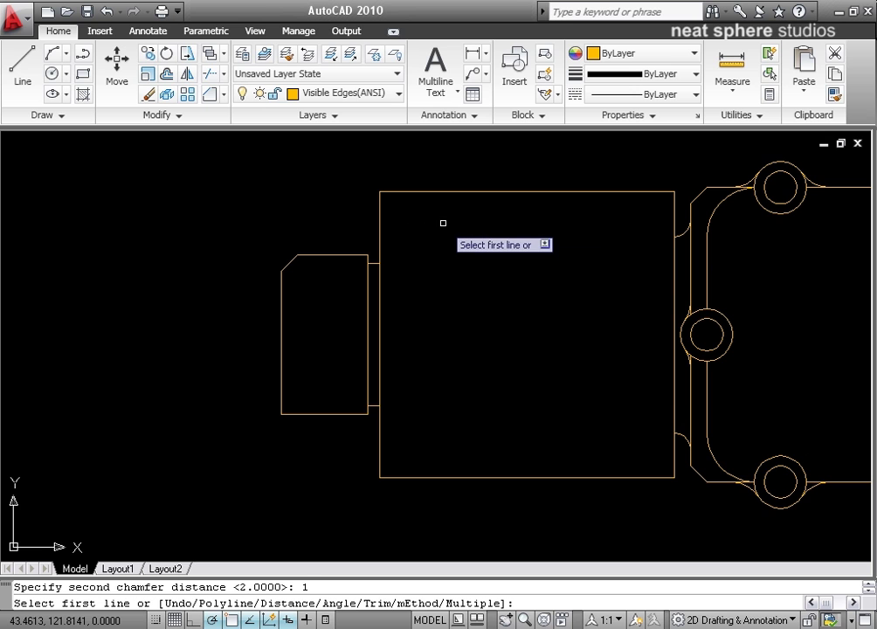
pyautogui.click(381, 221)
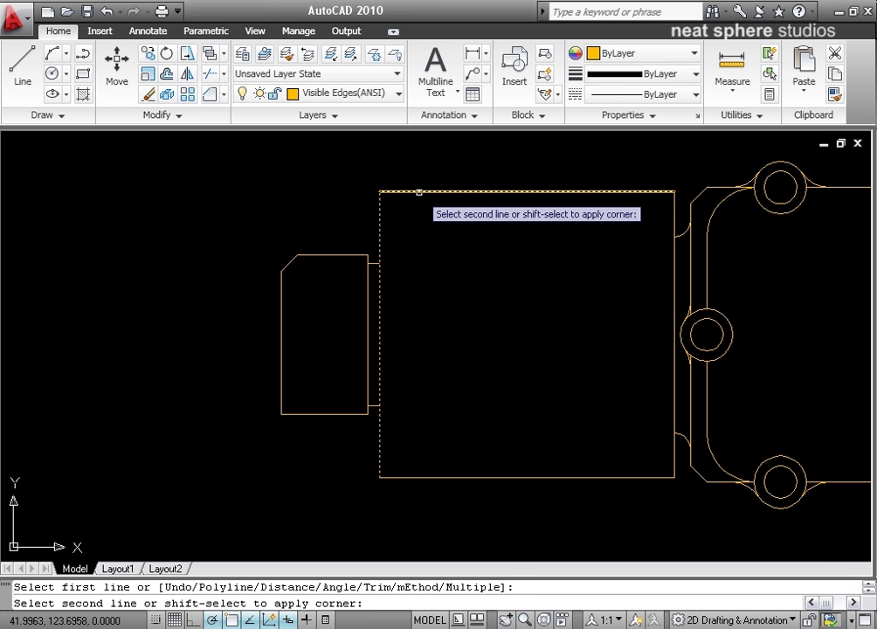
pyautogui.click(417, 191)
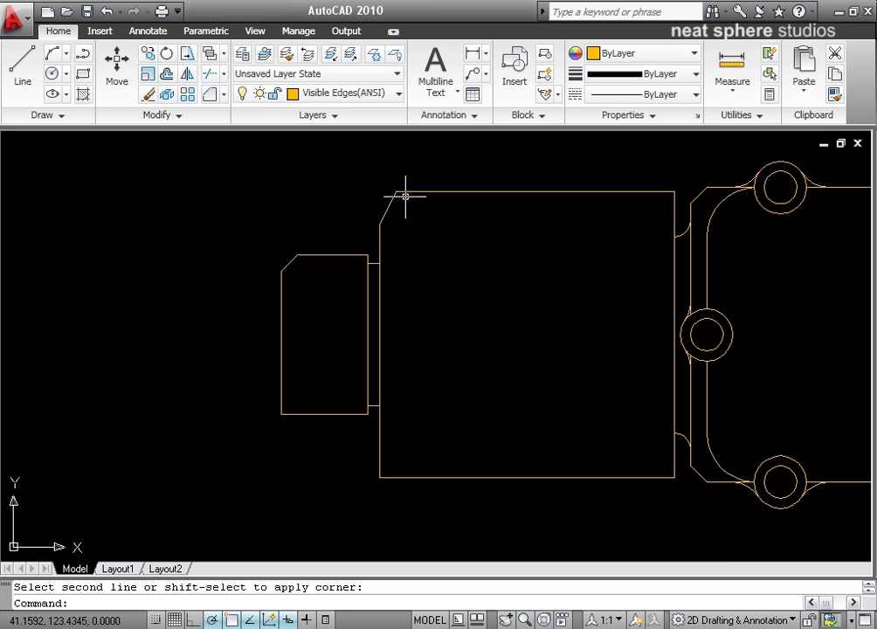
# Try to chamfer the large left rectangle's lower-left corner 2 along the bottom edge and 1 along the left edge, and undo it.
pyautogui.rightClick(300, 167)
pyautogui.click(337, 178)
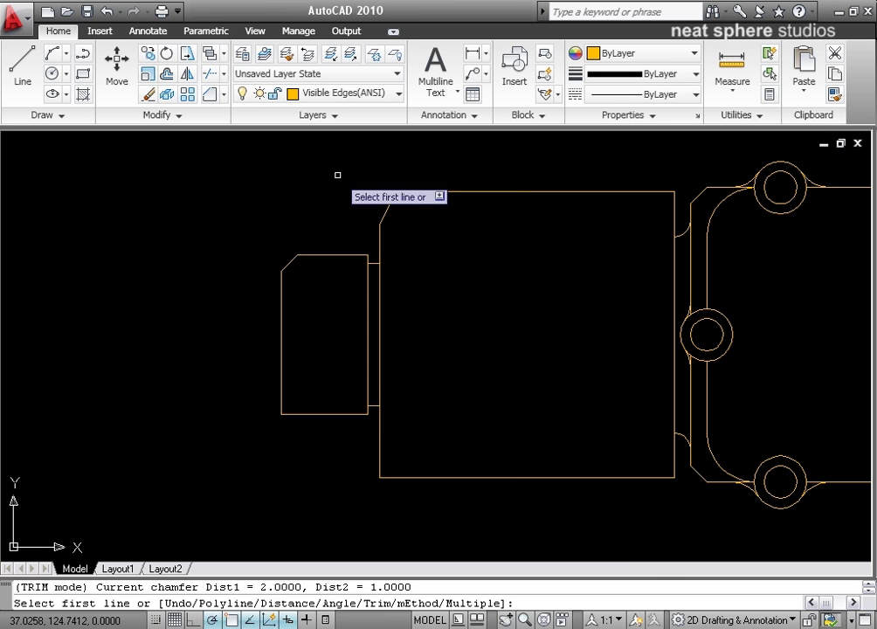
pyautogui.rightClick(442, 337)
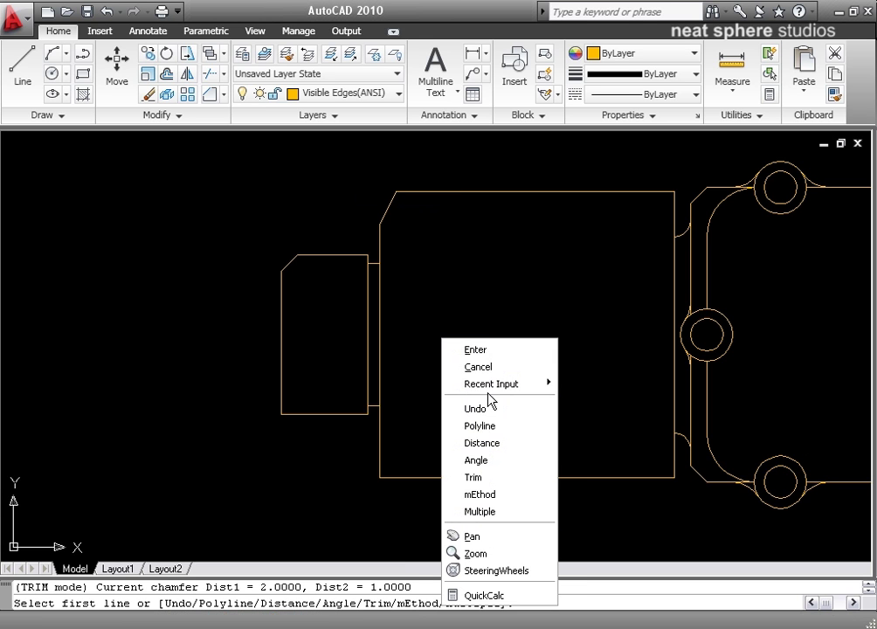
pyautogui.click(483, 444)
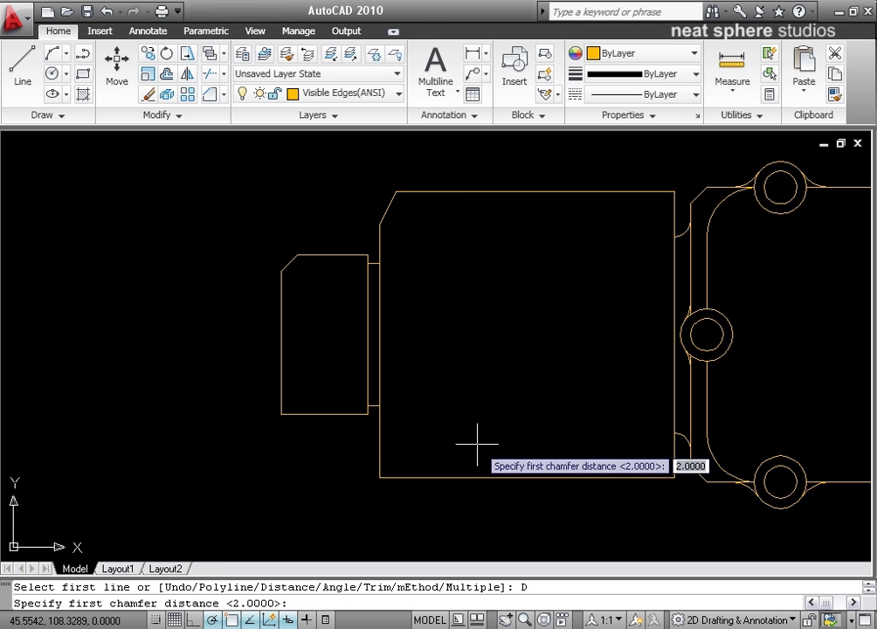
pyautogui.press('Return')
pyautogui.press('Return')
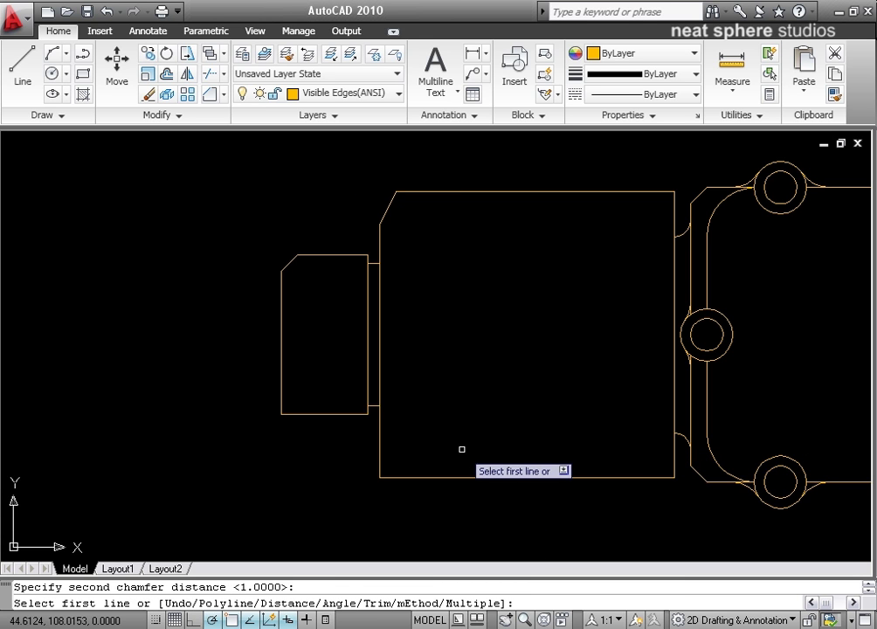
pyautogui.click(398, 478)
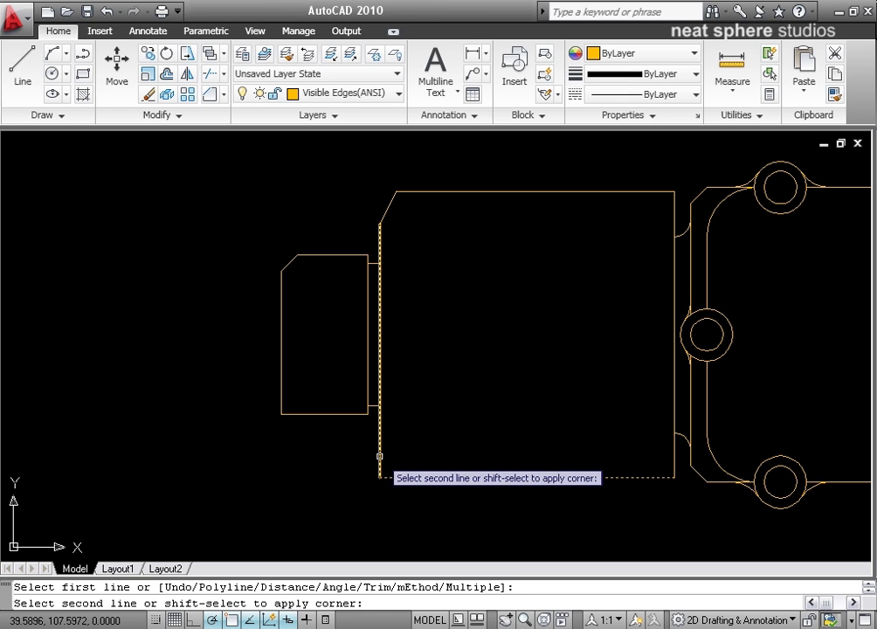
pyautogui.click(380, 462)
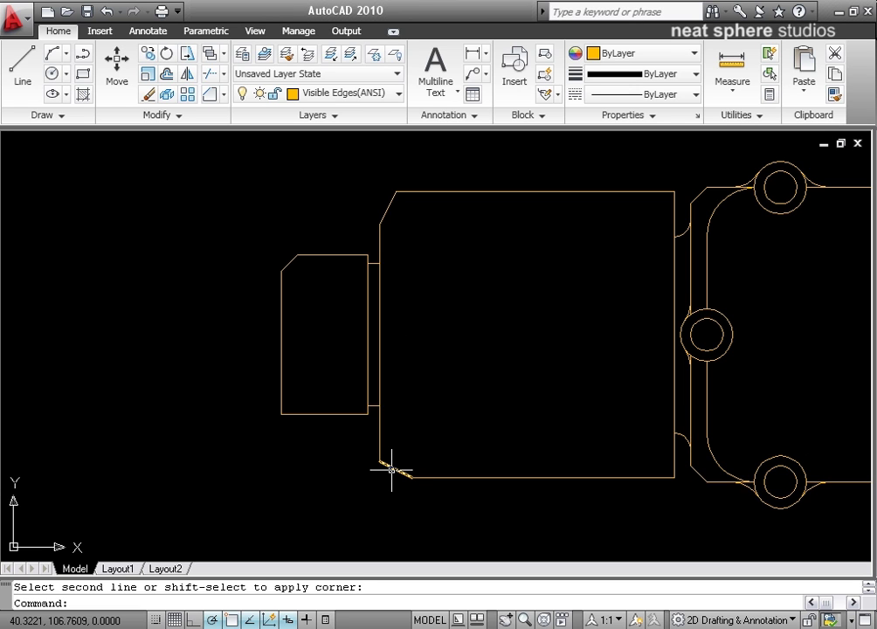
pyautogui.hotkey('ctrl', 'z')
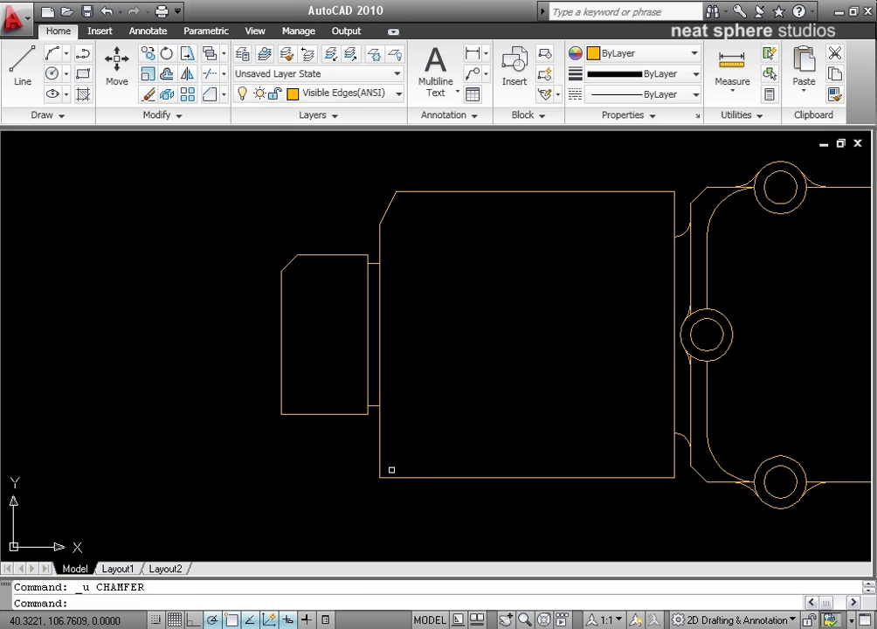
# Chamfer the large left rectangle's lower-left corner with distances of 2 along the left edge and 1 along the bottom edge.
pyautogui.click(211, 95)
pyautogui.rightClick(494, 356)
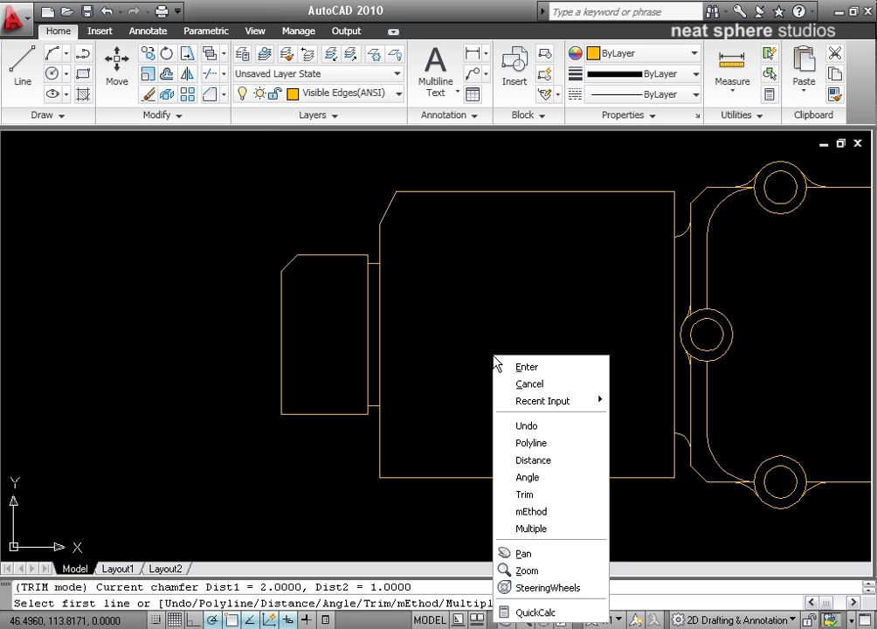
pyautogui.click(539, 461)
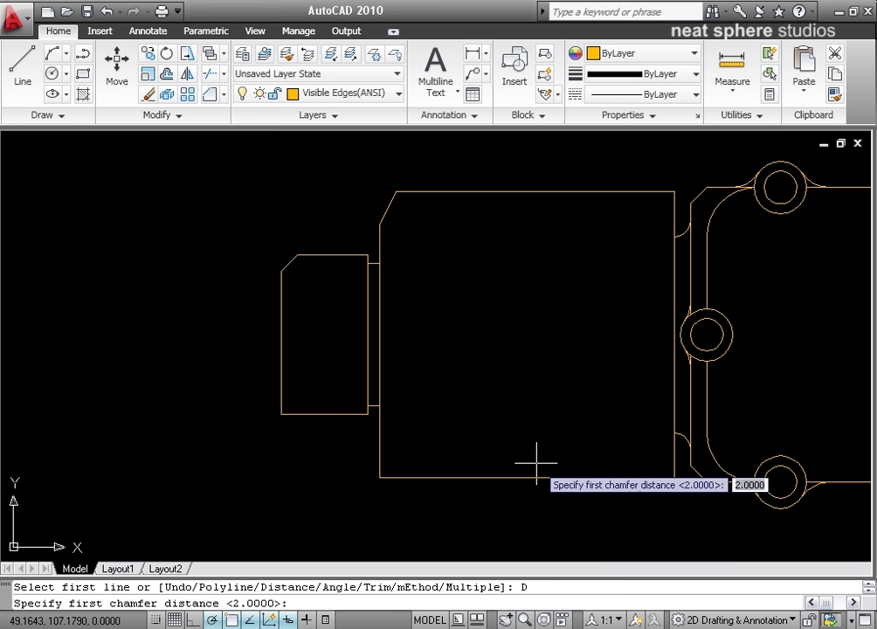
pyautogui.press('Return')
pyautogui.press('Return')
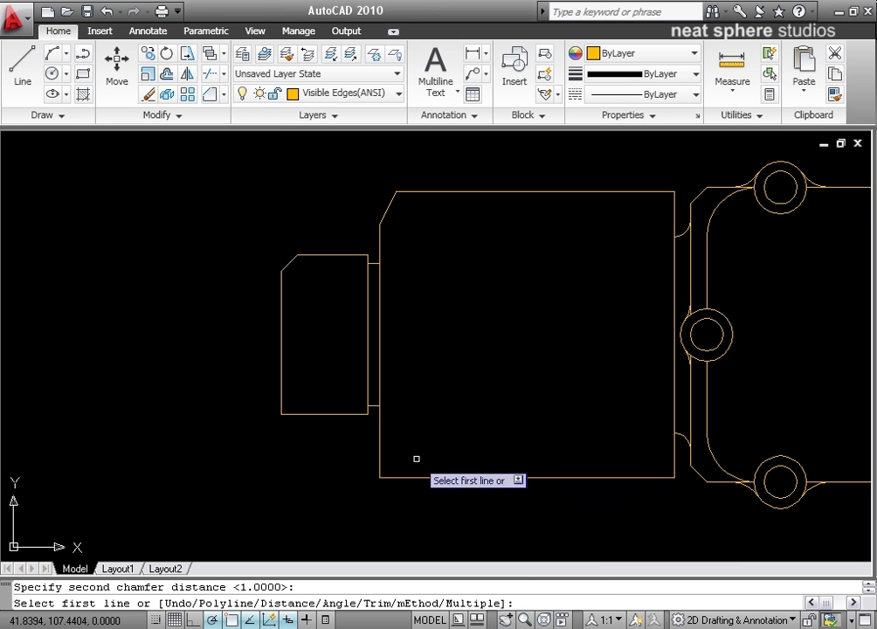
pyautogui.click(378, 452)
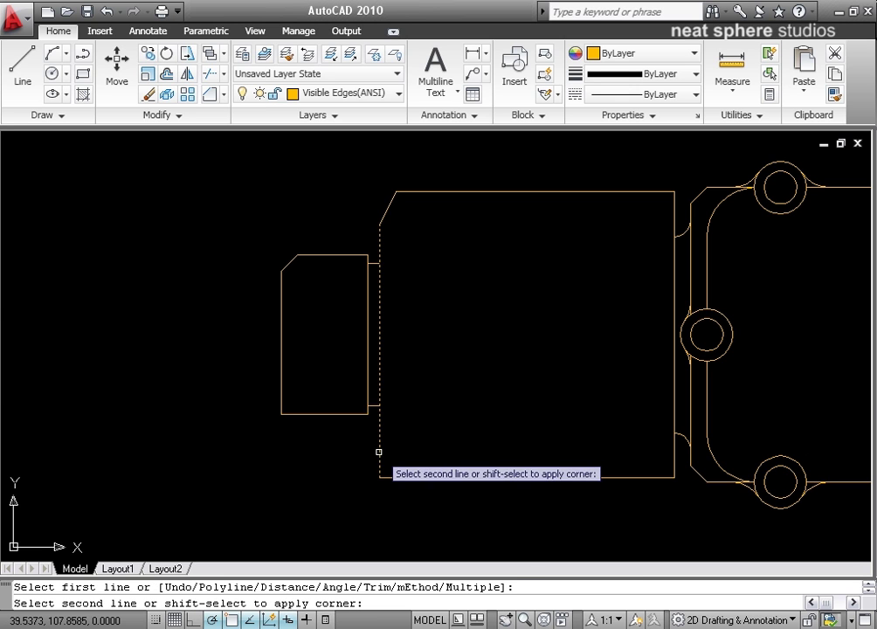
pyautogui.click(412, 476)
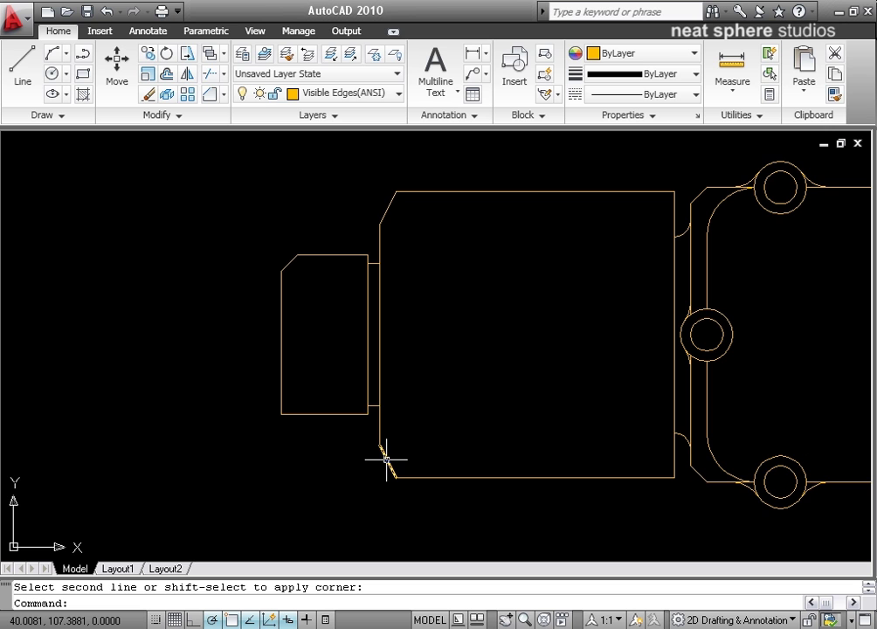
# Chamfer the lower-left corner of the small left rectangle with both chamfer distances set to 1.
pyautogui.click(210, 93)
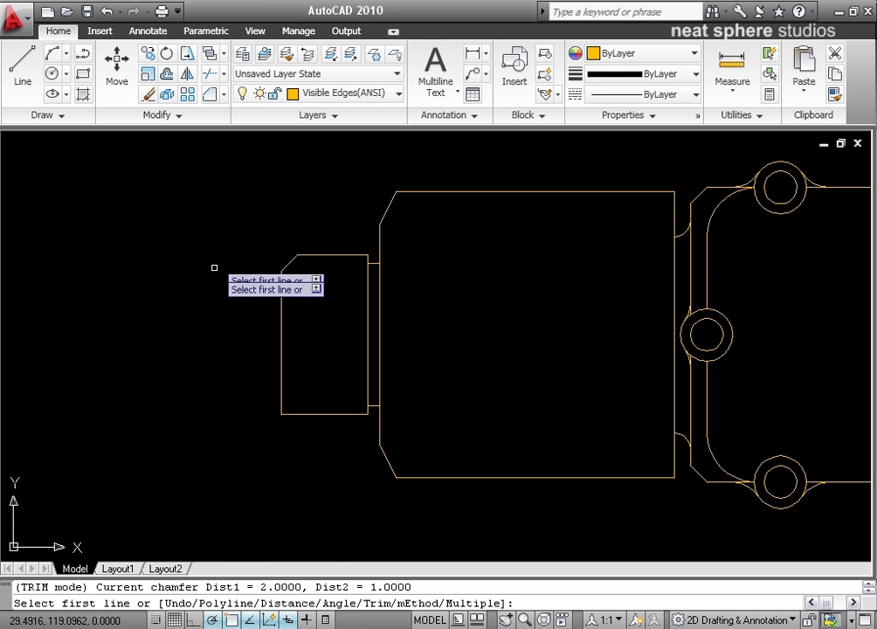
pyautogui.rightClick(221, 358)
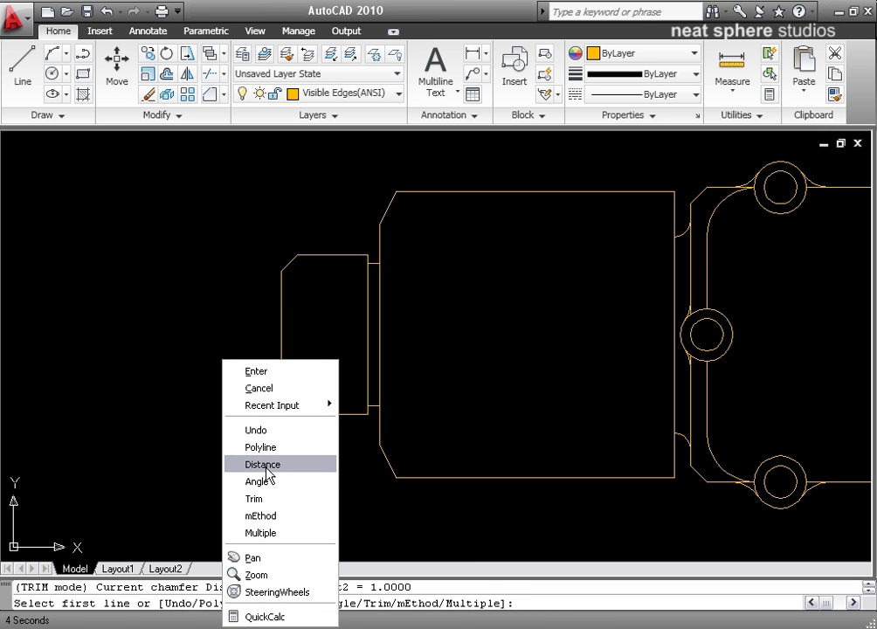
pyautogui.click(262, 465)
pyautogui.write('1')
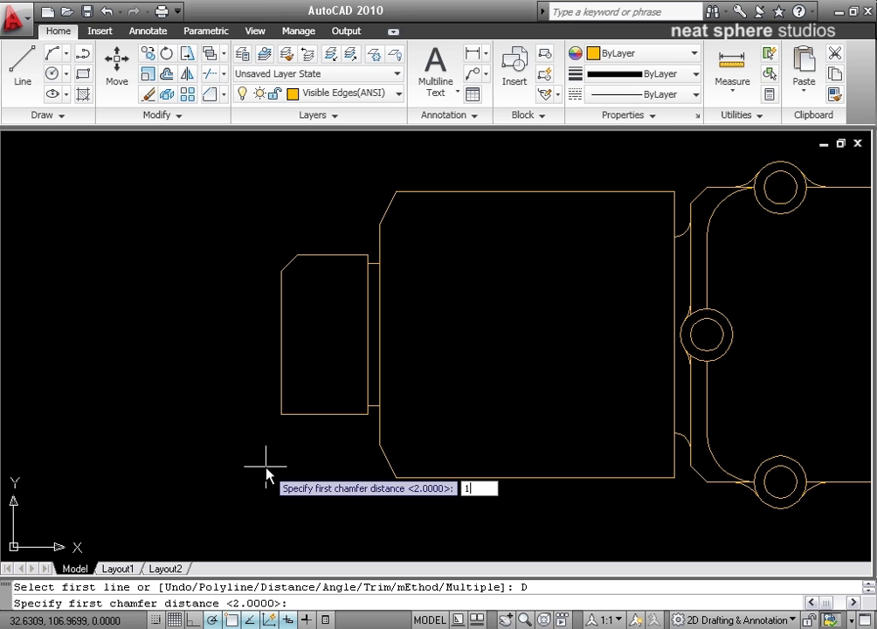
pyautogui.press('Return')
pyautogui.press('Return')
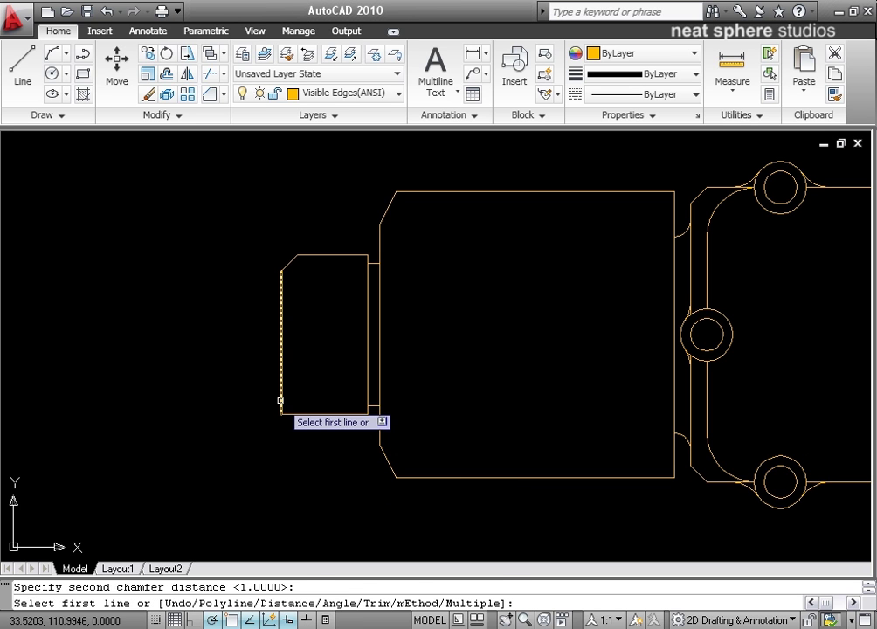
pyautogui.click(281, 407)
pyautogui.click(290, 414)
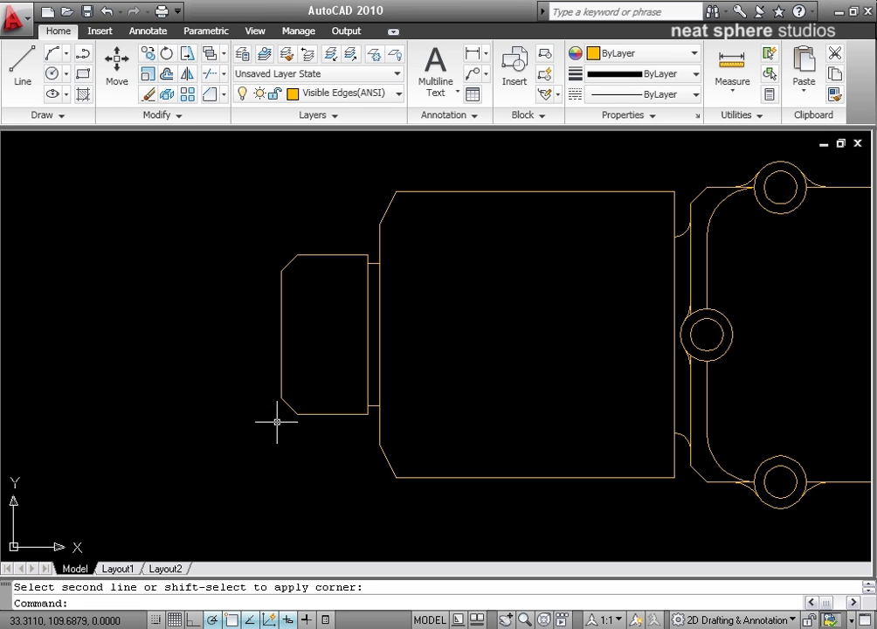
pyautogui.scroll(-4, 417, 287)
pyautogui.moveTo(382, 305)
pyautogui.mouseDown(button='middle')
pyautogui.moveTo(65, 310)
pyautogui.moveTo(130, 311)
pyautogui.mouseUp(button='middle')
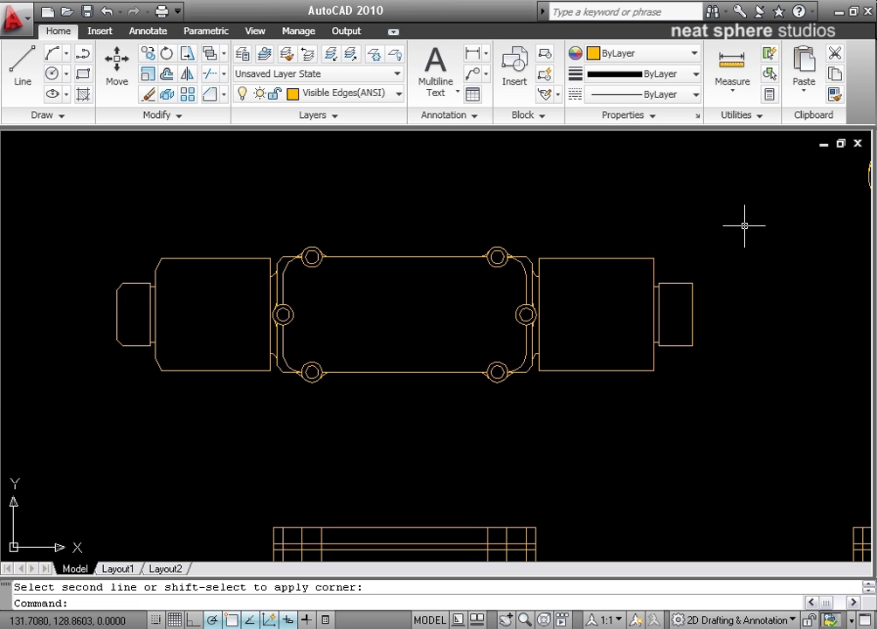
pyautogui.moveTo(163, 151)
pyautogui.mouseDown(button='middle')
pyautogui.moveTo(221, 267)
pyautogui.moveTo(397, 245)
pyautogui.mouseUp(button='middle')
pyautogui.scroll(2, 395, 243)
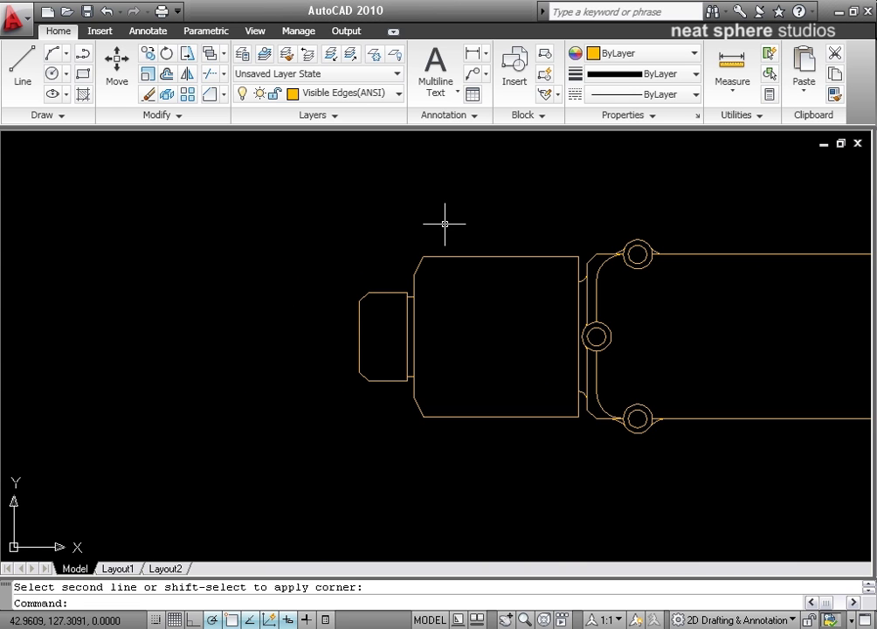